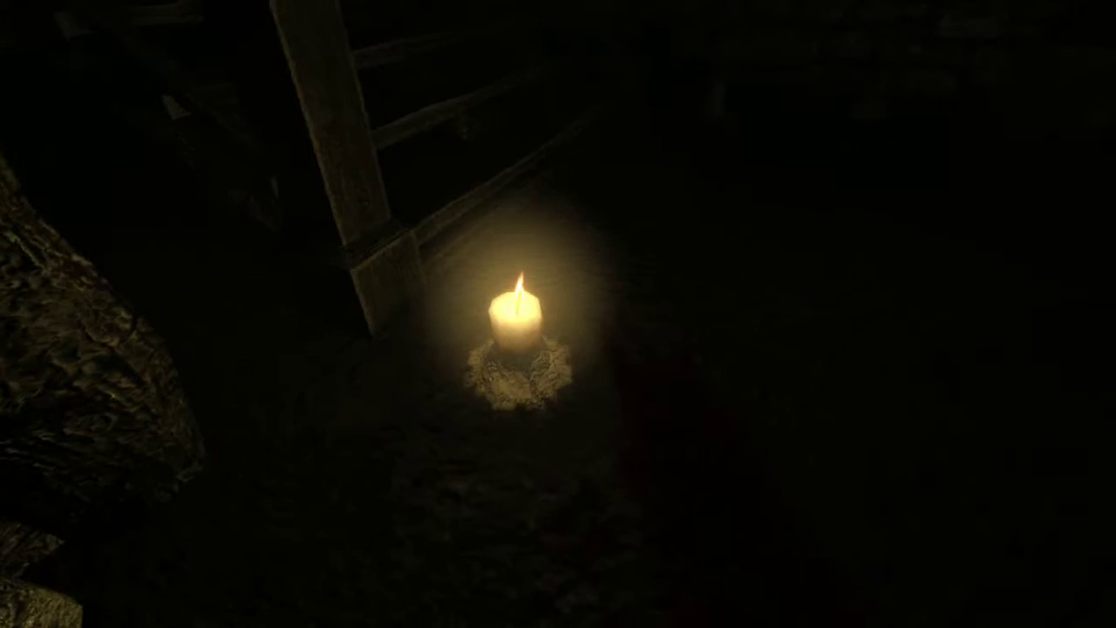
key(Tab)
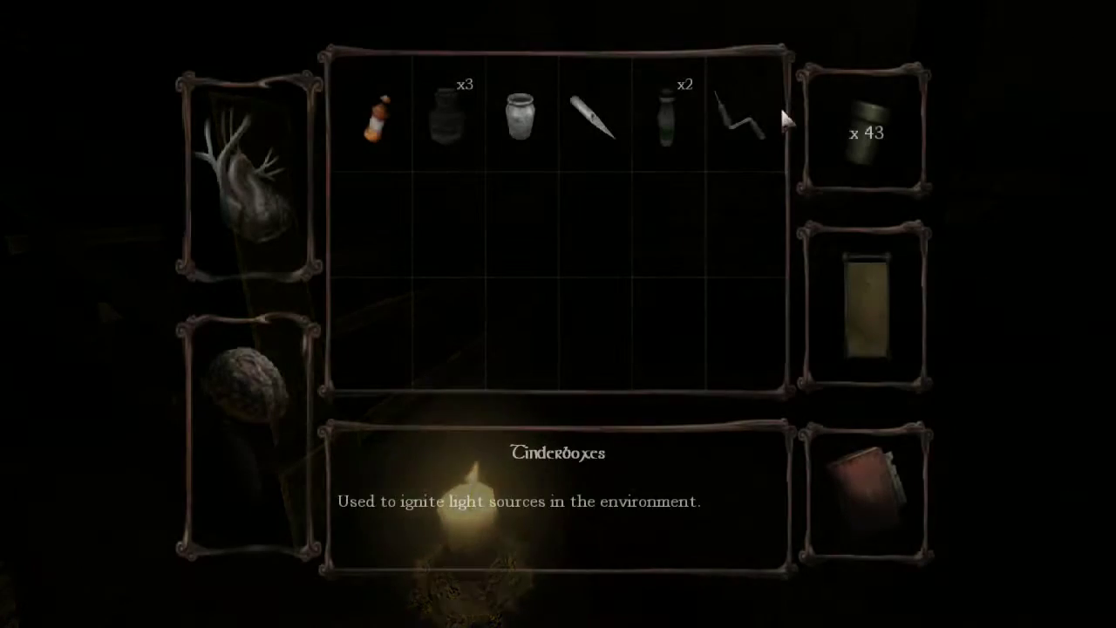
double_click(737, 129)
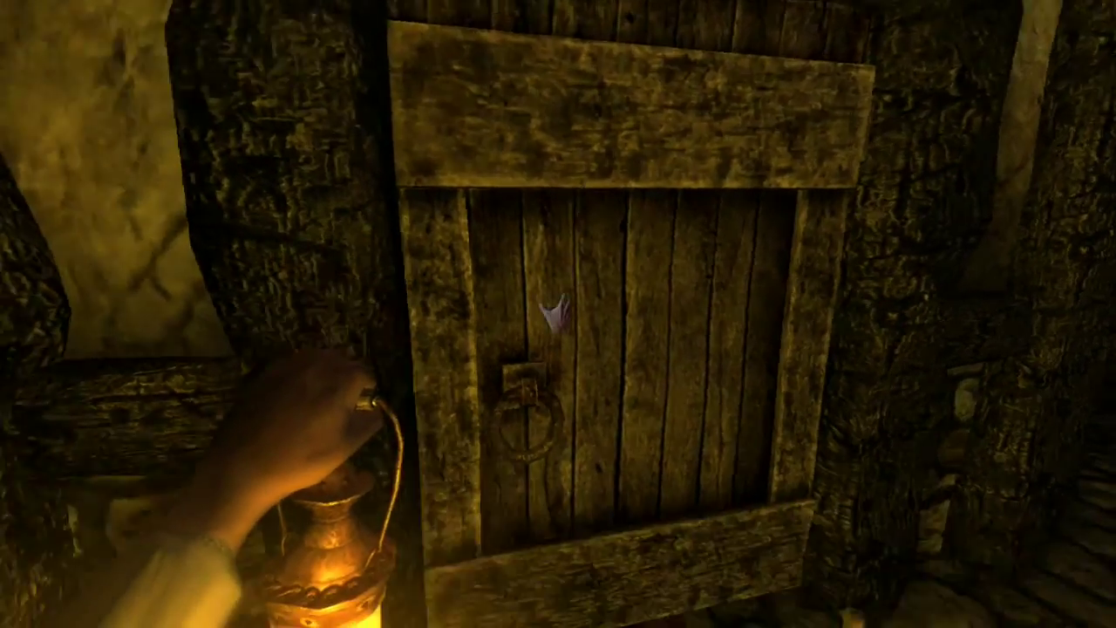
click(555, 314)
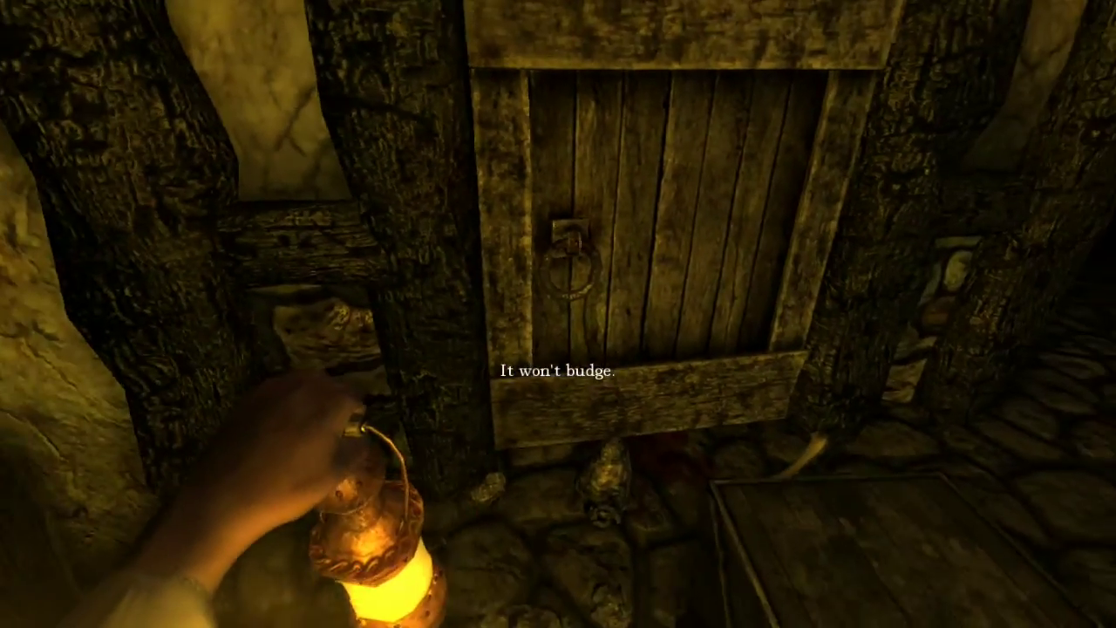
key(Tab)
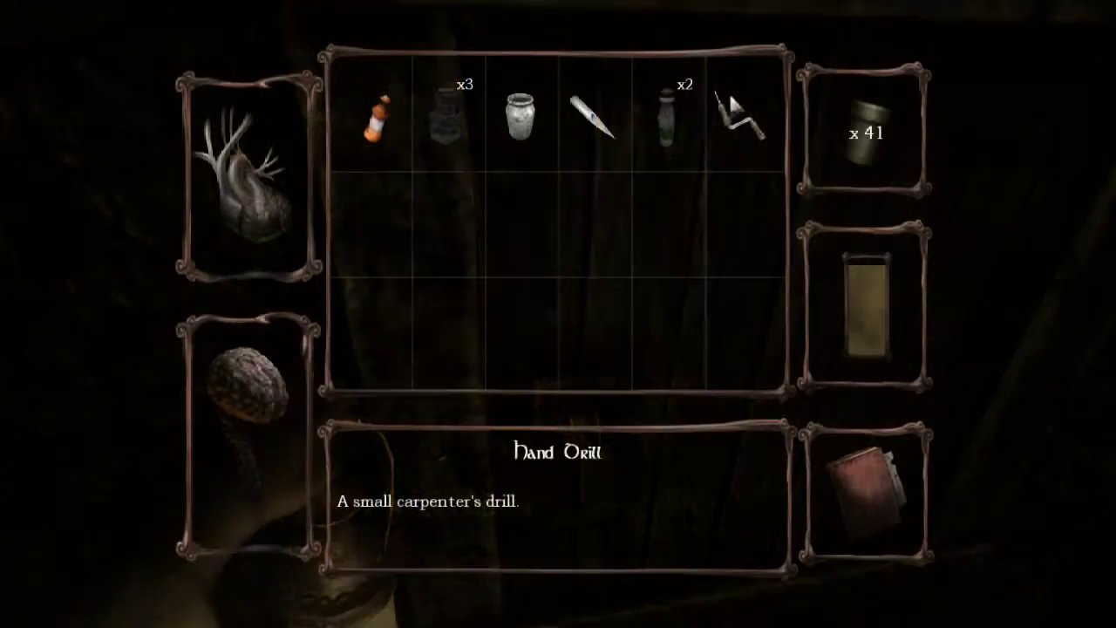
double_click(740, 126)
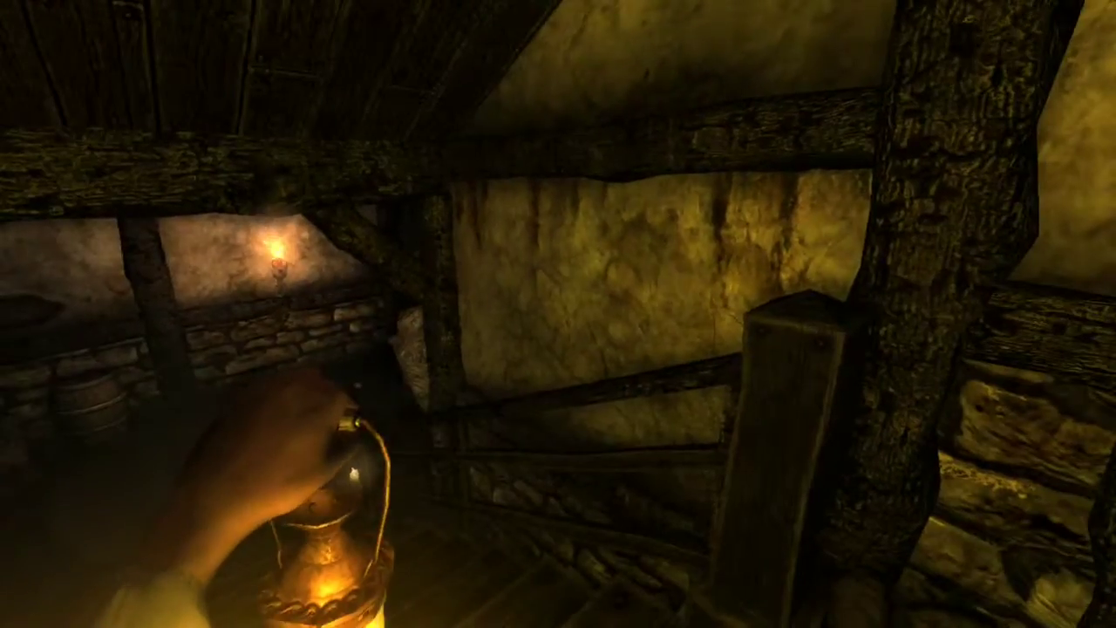
key(w)
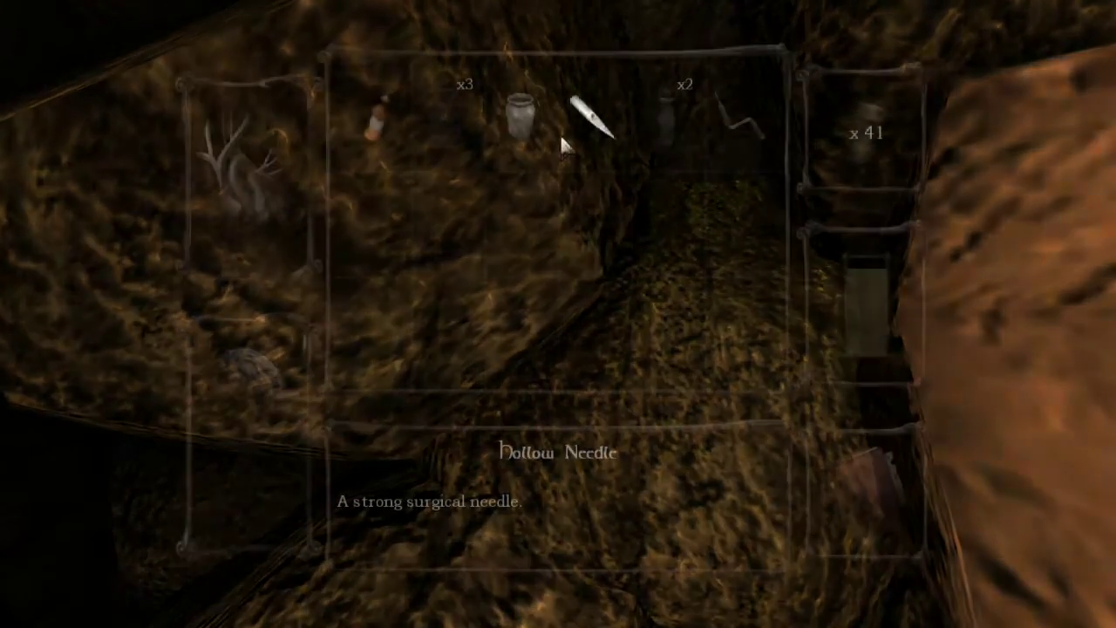
double_click(739, 118)
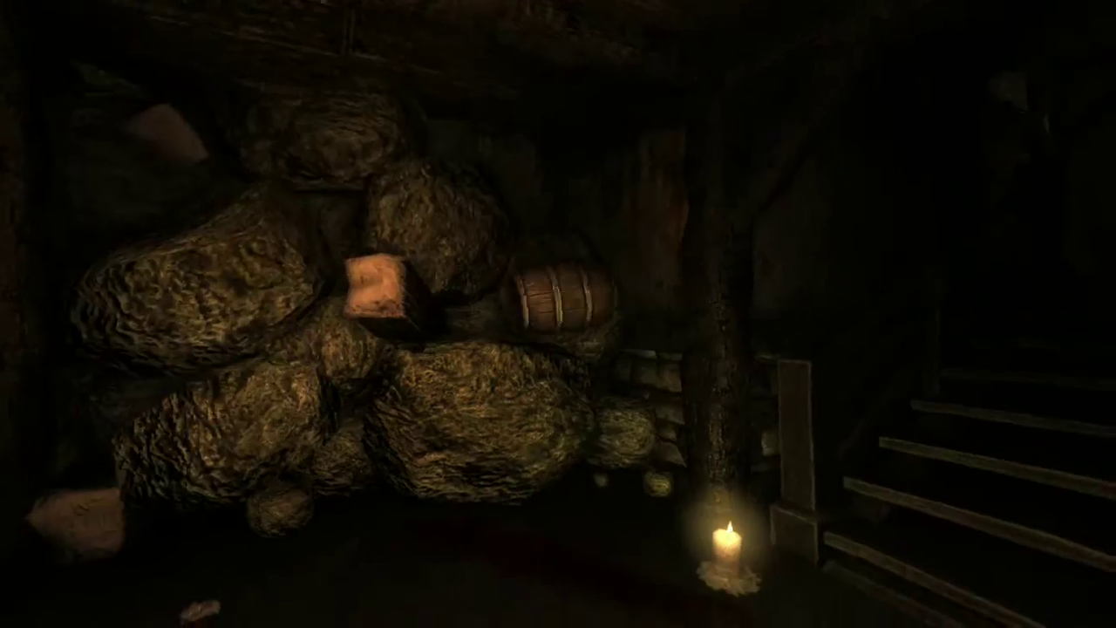
key(w)
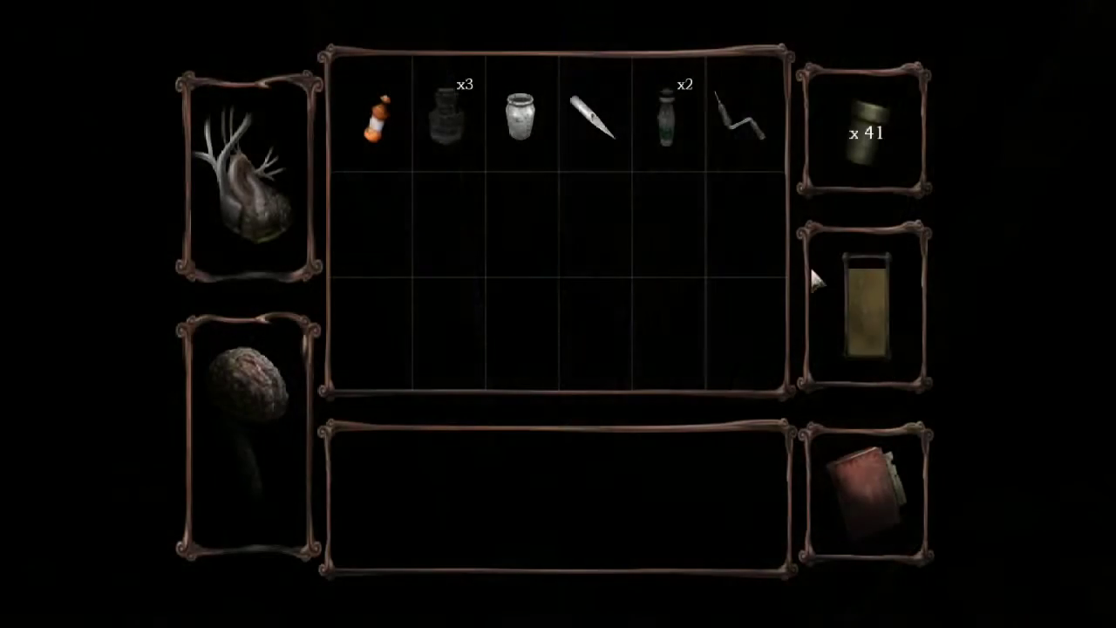
double_click(740, 118)
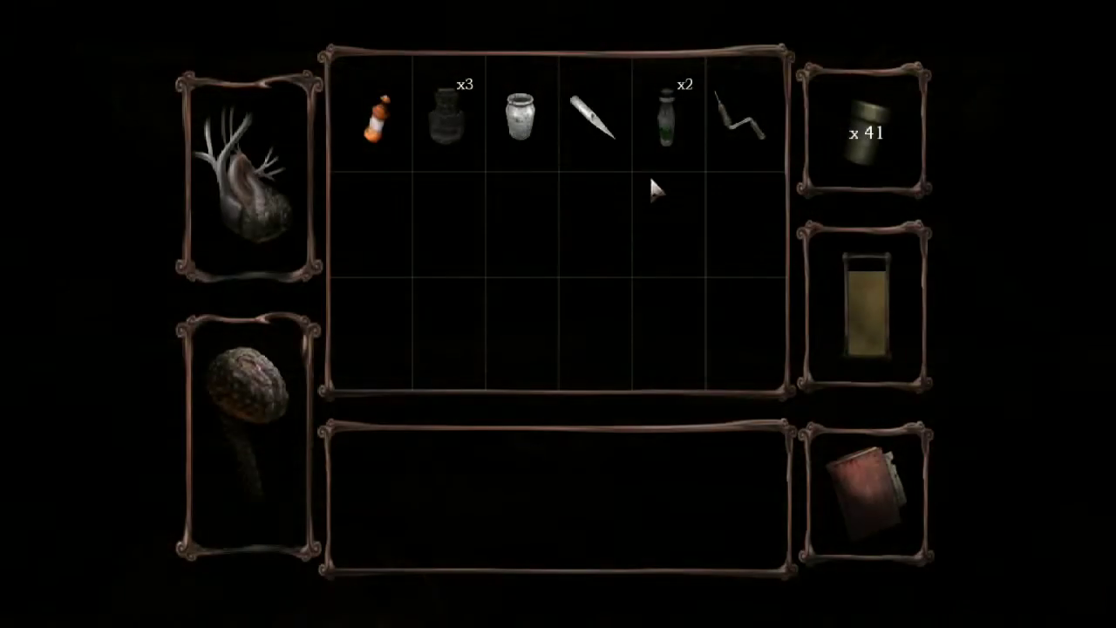
double_click(737, 121)
click(559, 314)
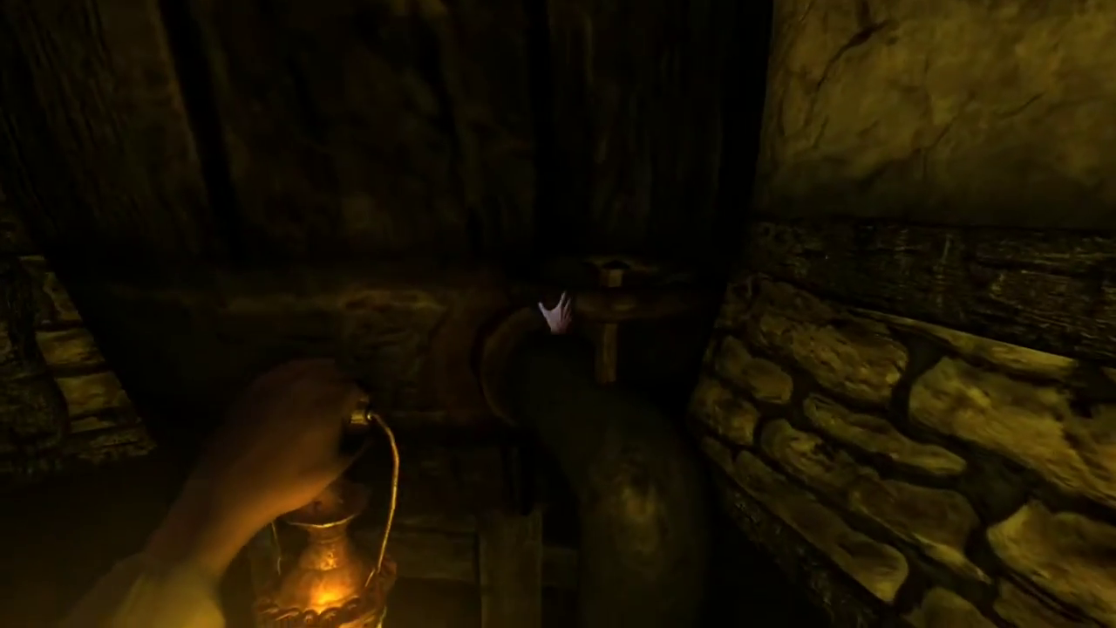
click(555, 312)
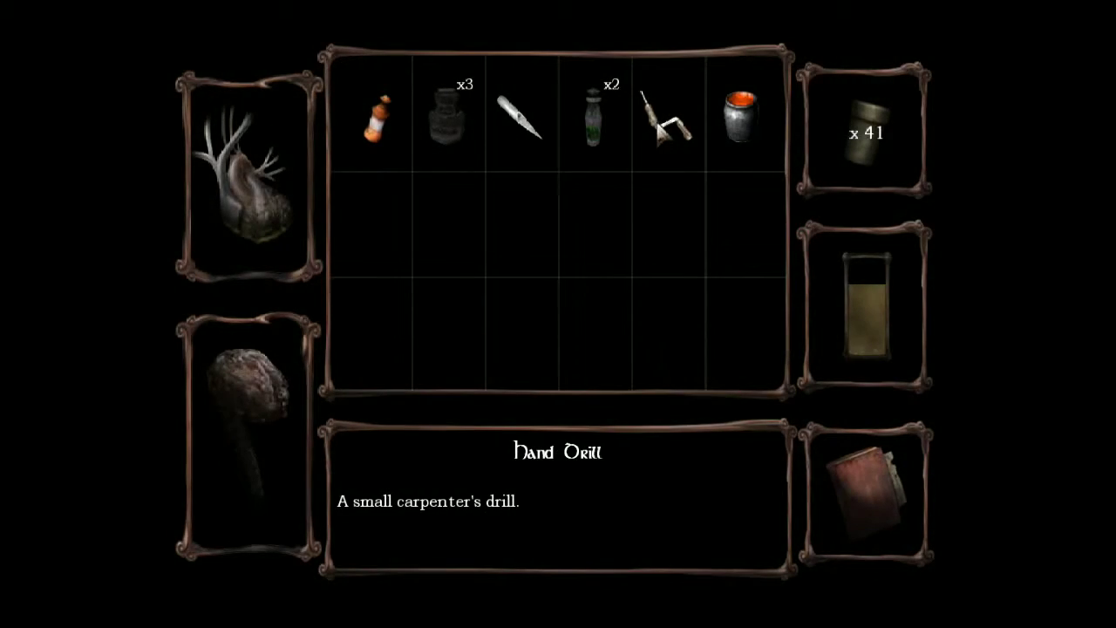
double_click(667, 117)
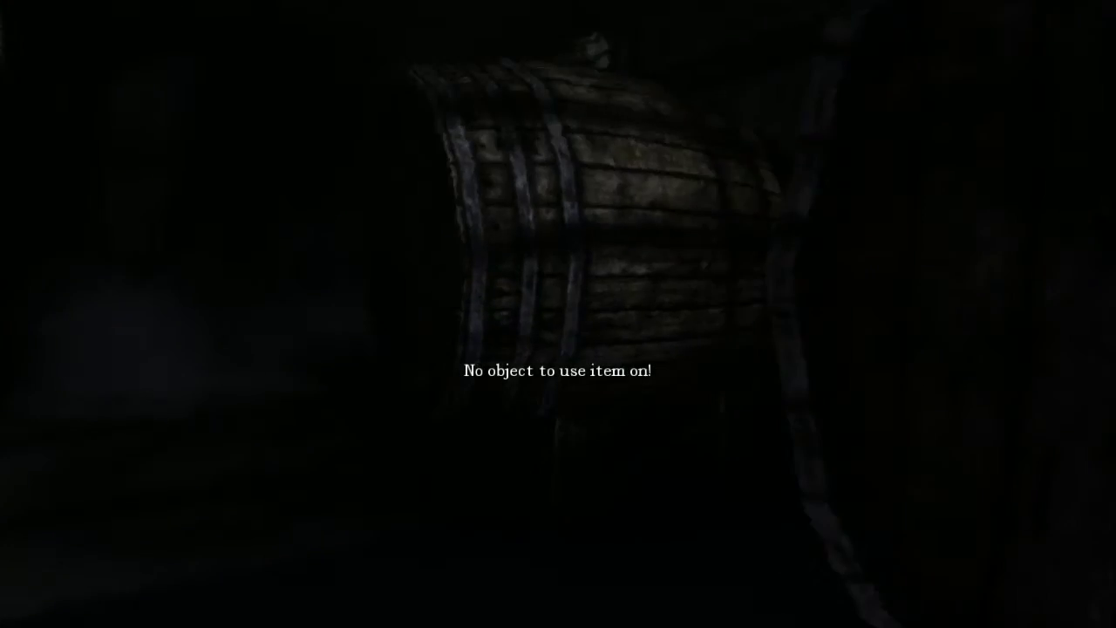
drag(558, 314, 785, 313)
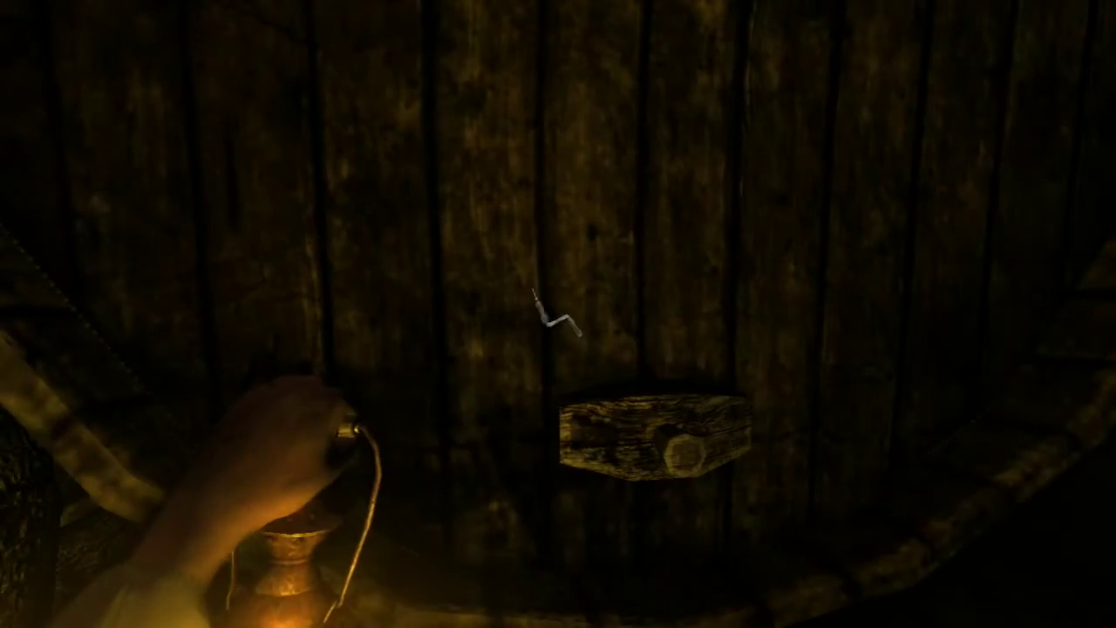
drag(558, 314, 261, 314)
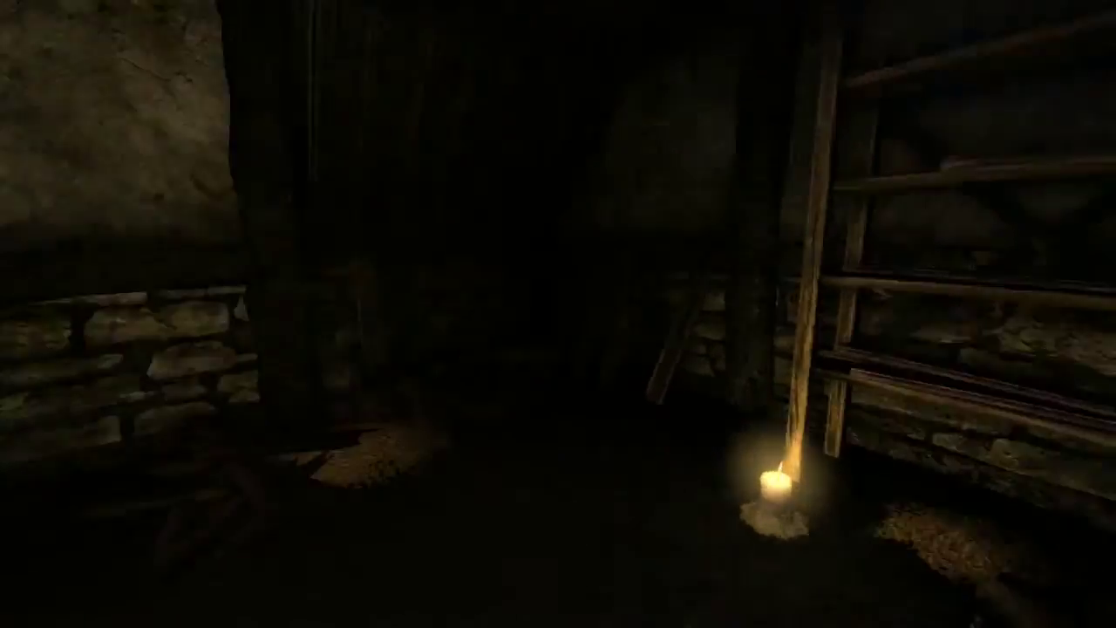
key(f)
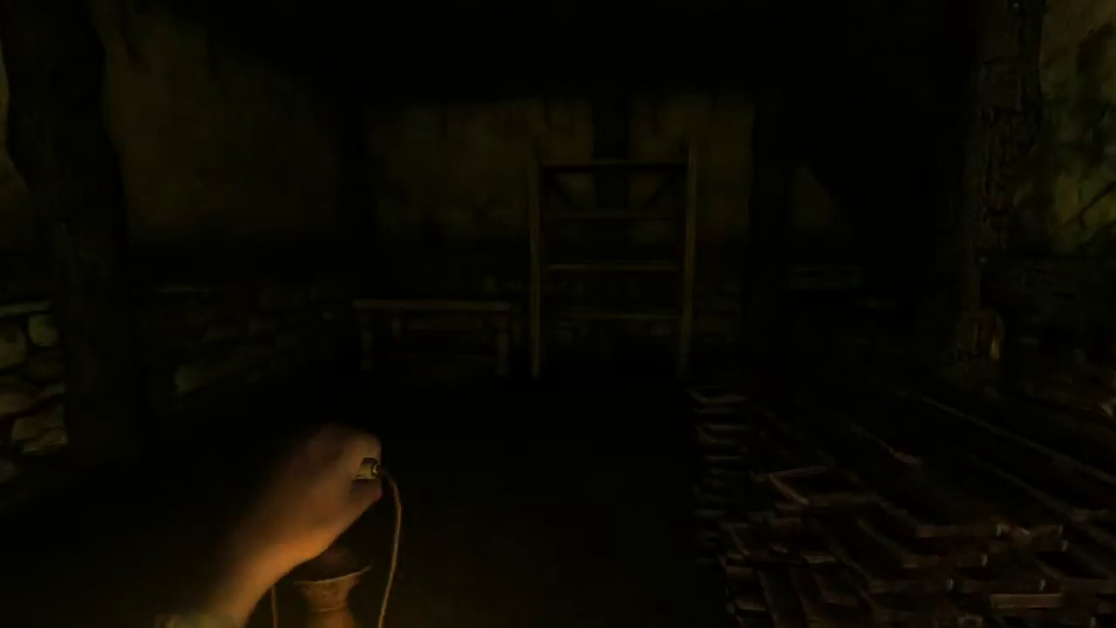
key(w)
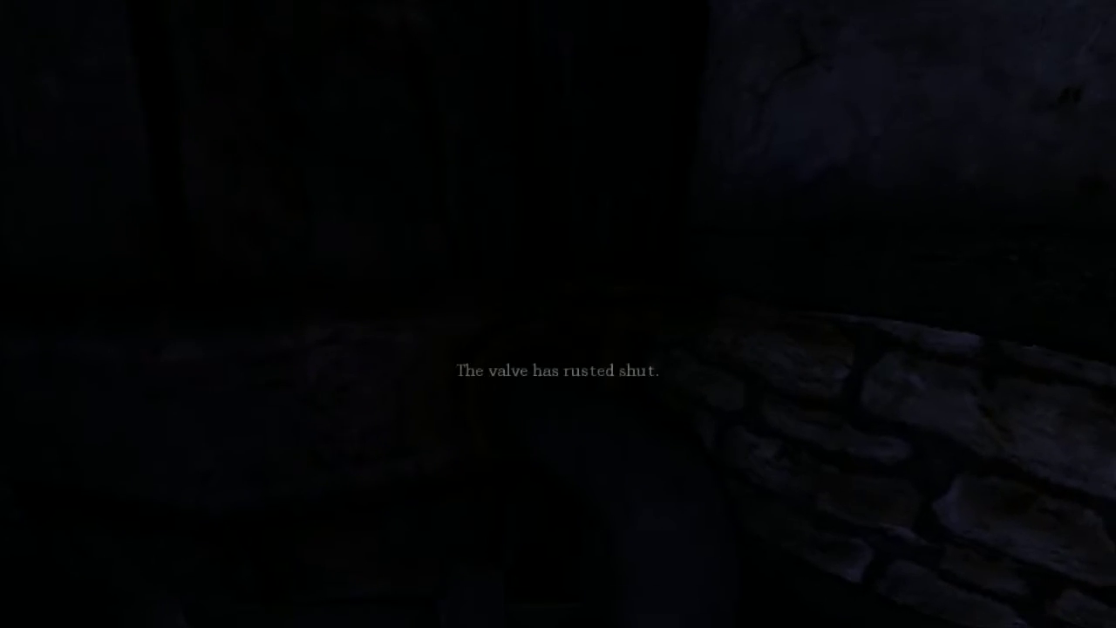
key(Tab)
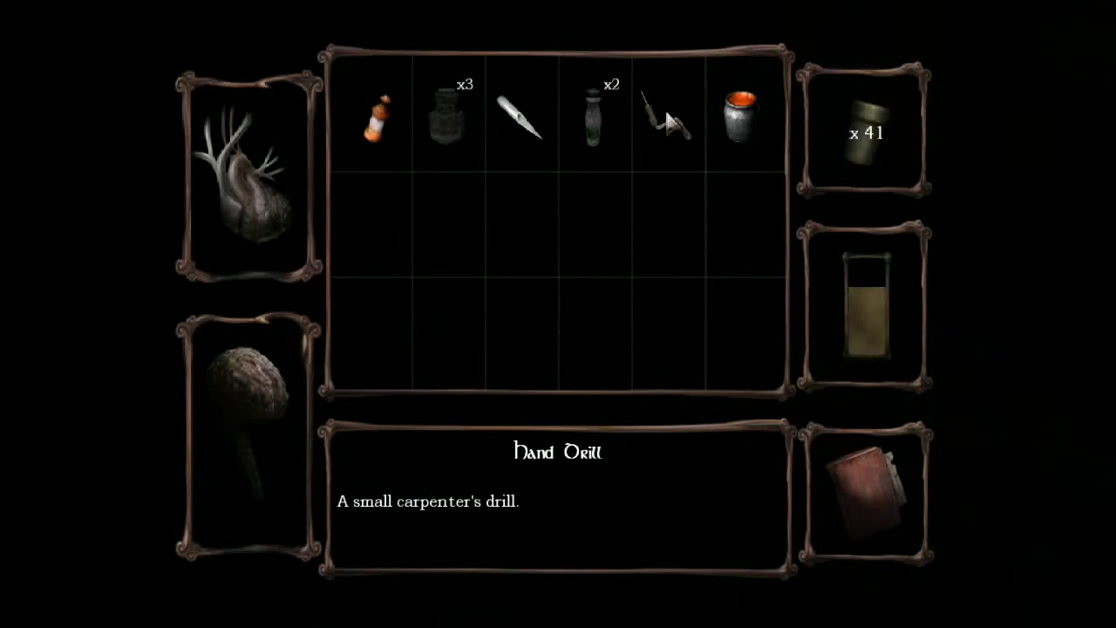
double_click(672, 122)
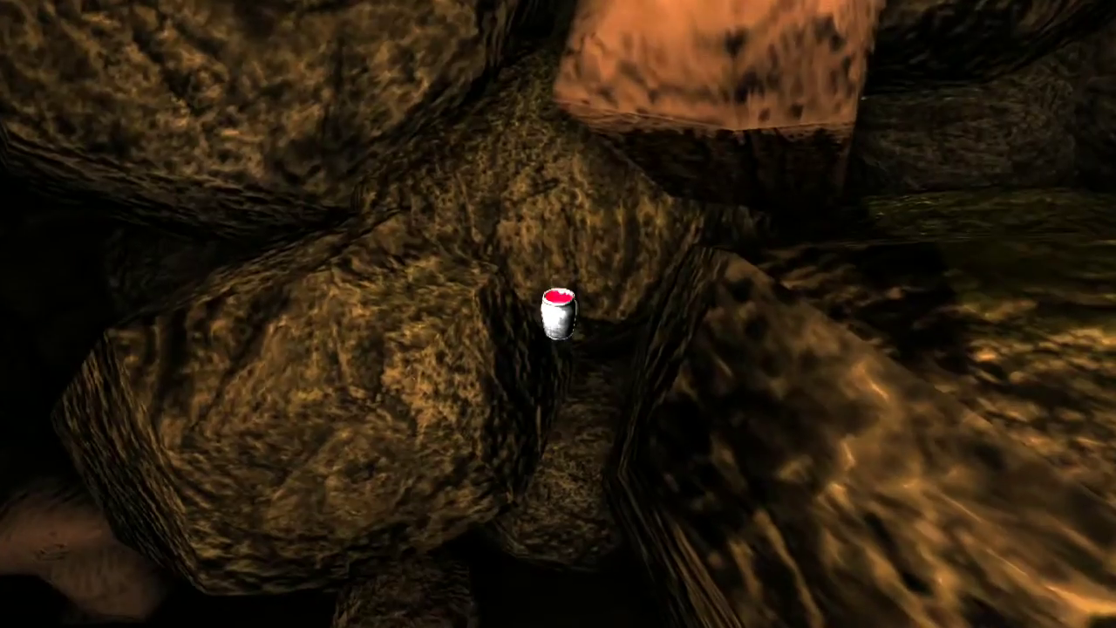
click(559, 313)
key(s)
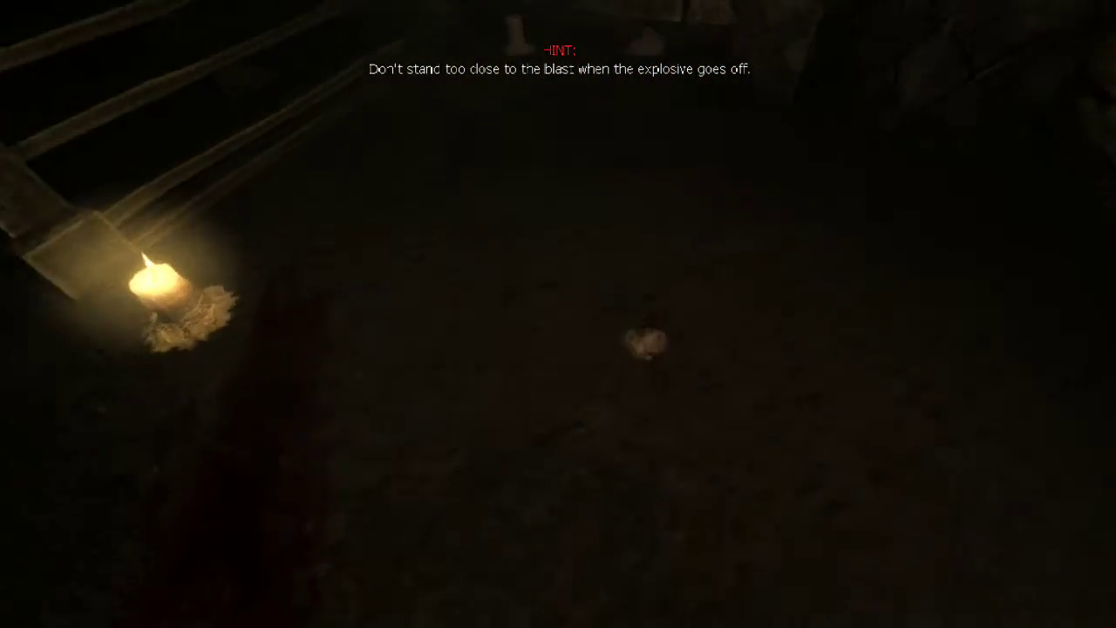
key(s)
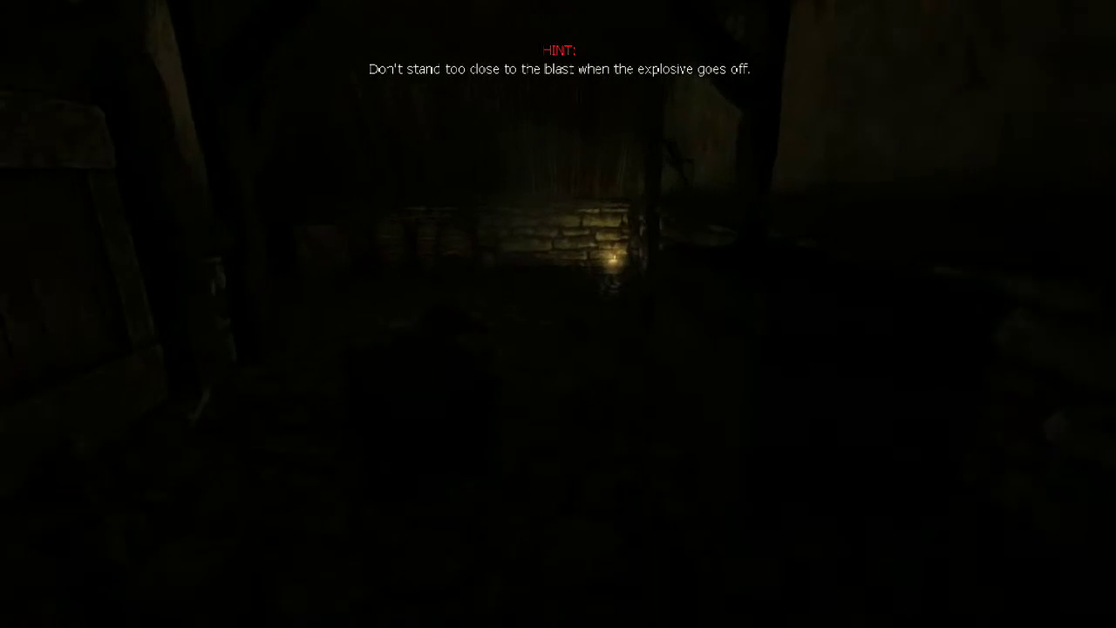
key(s)
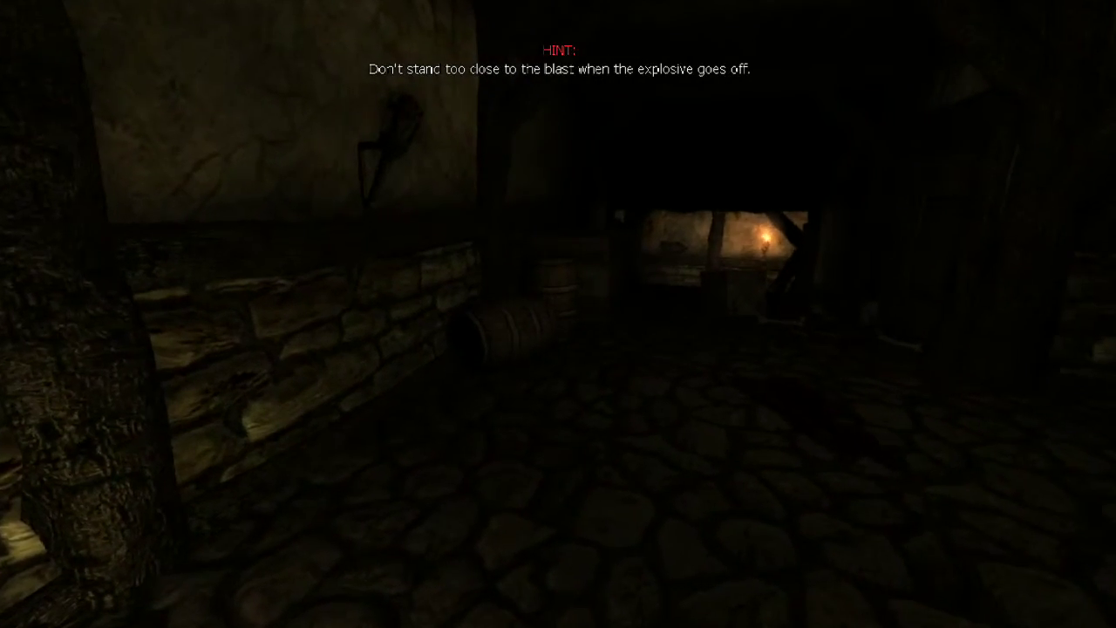
key(w)
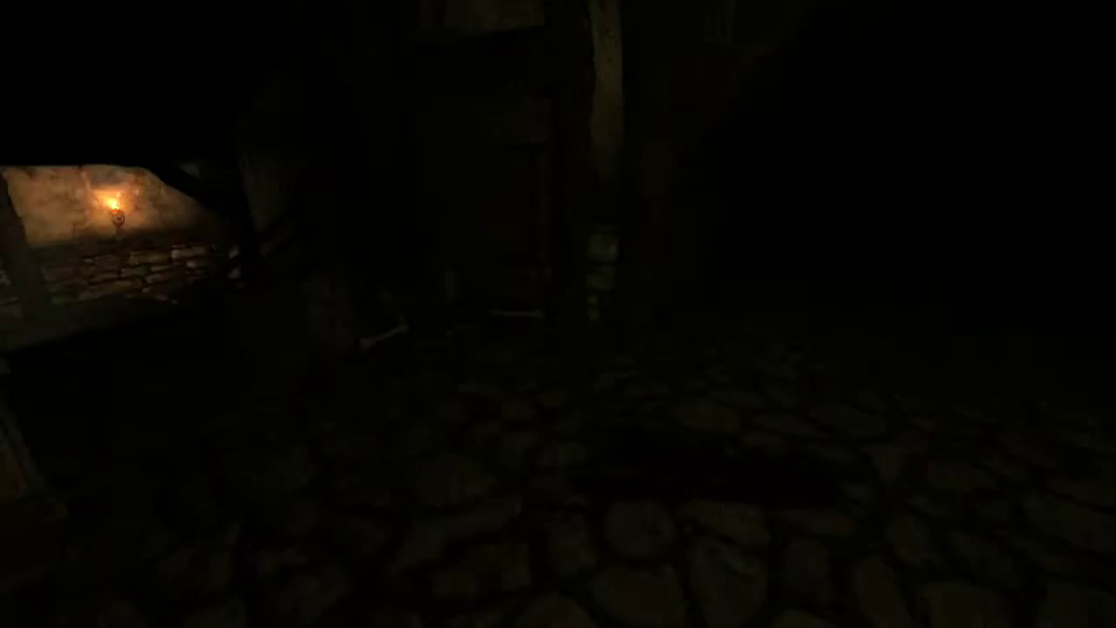
key(w)
key(Tab)
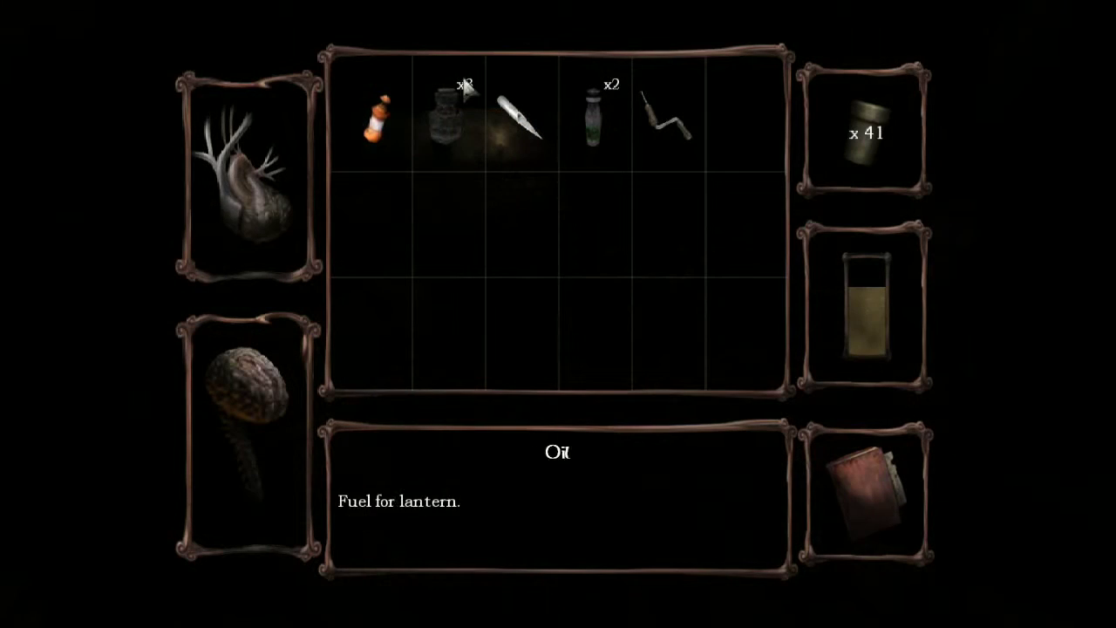
key(Tab)
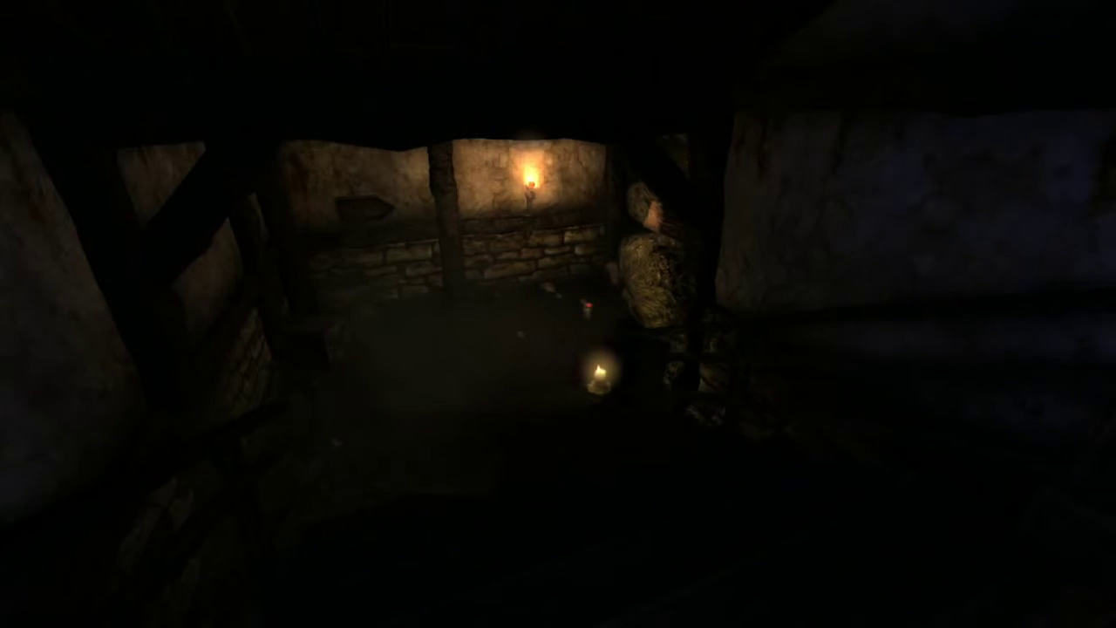
key(w)
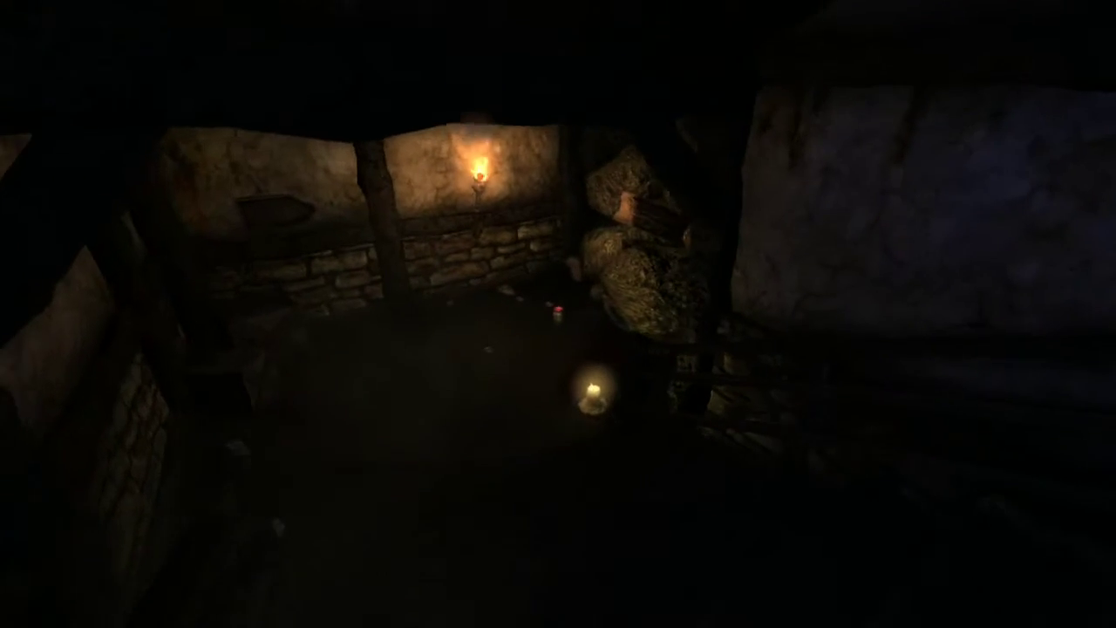
key(w)
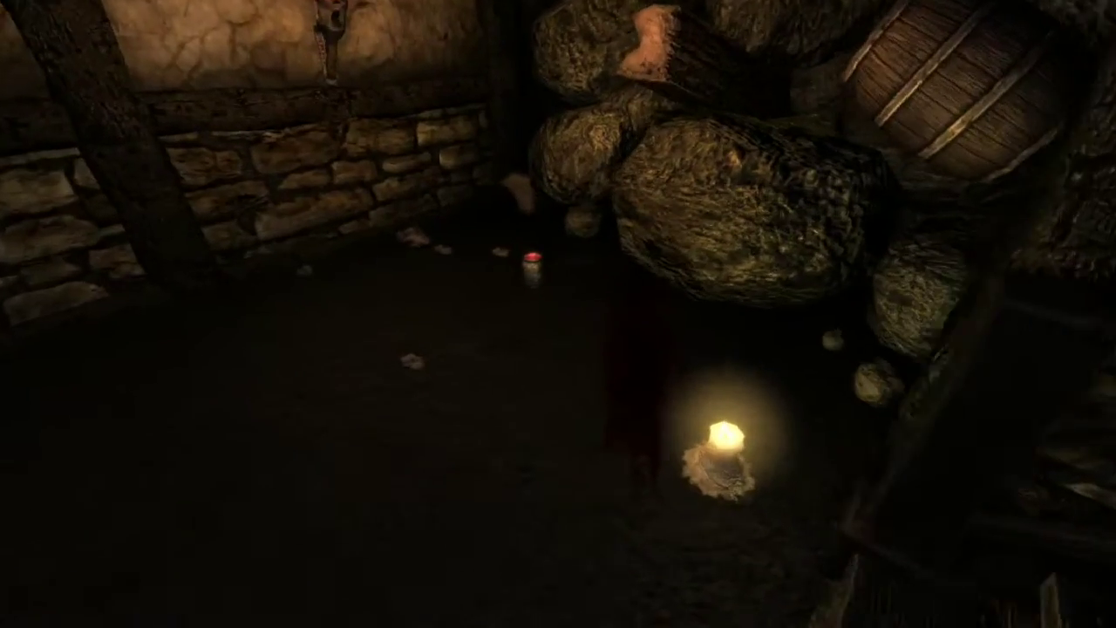
key(w)
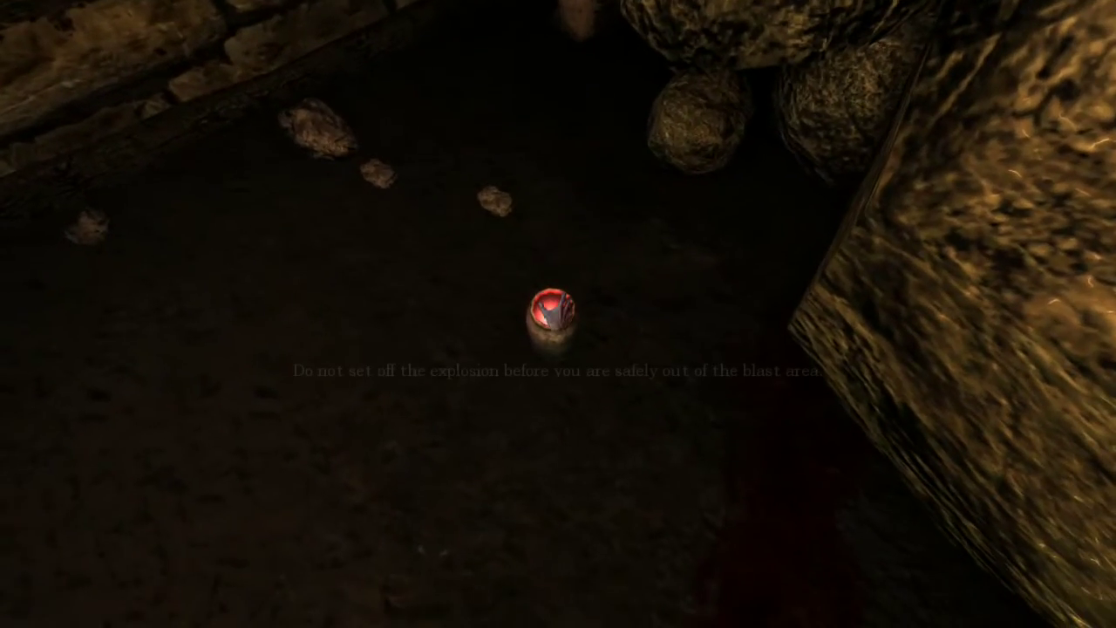
key(w)
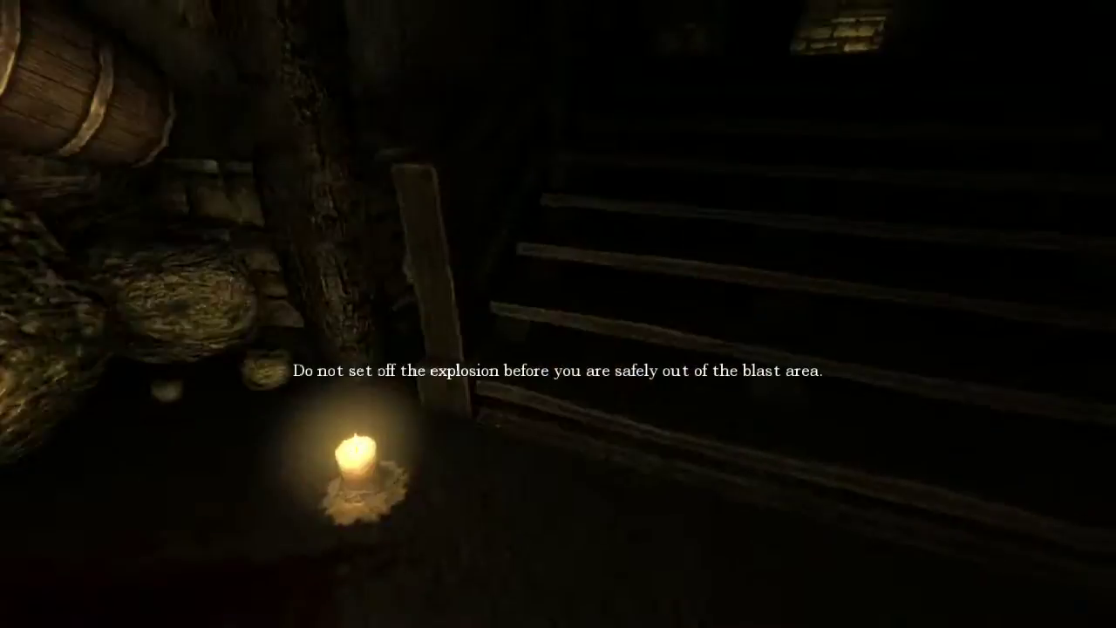
key(w)
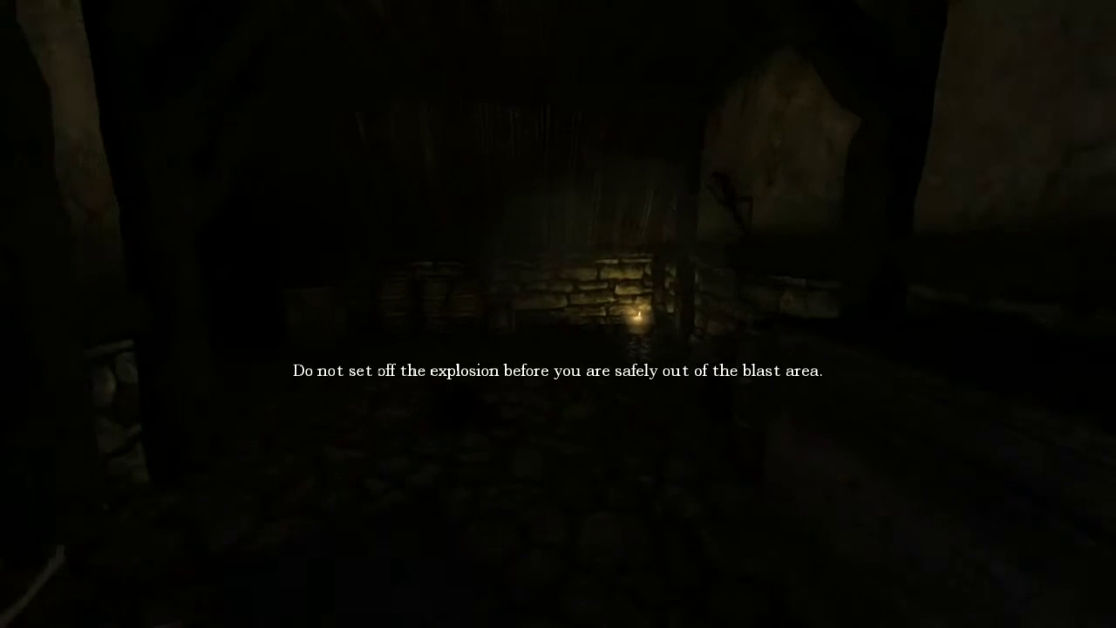
key(w)
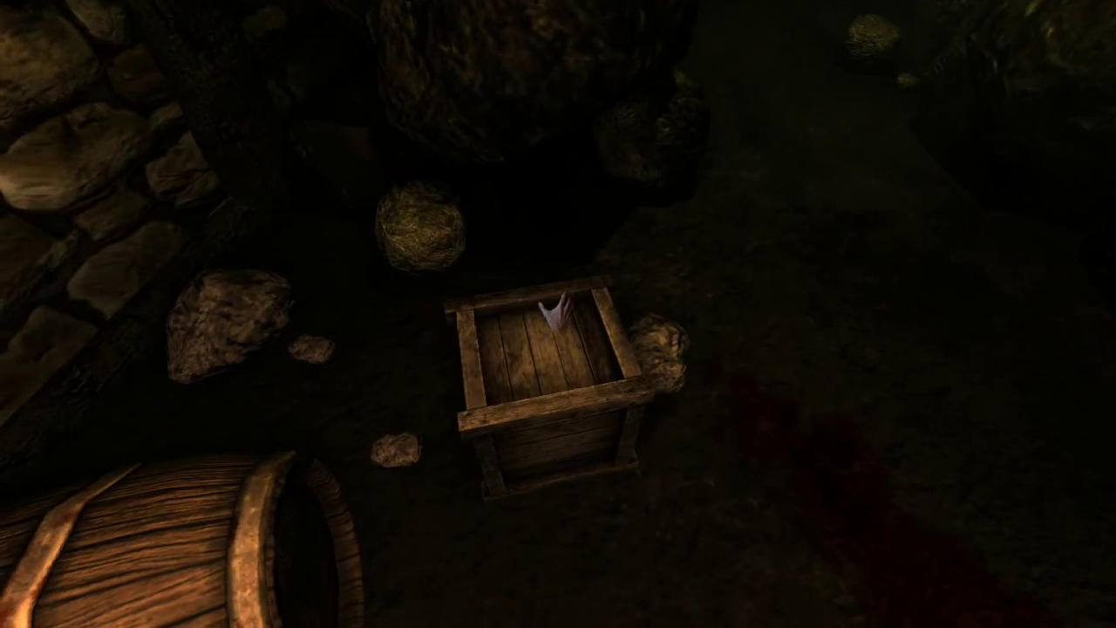
drag(555, 312, 558, 175)
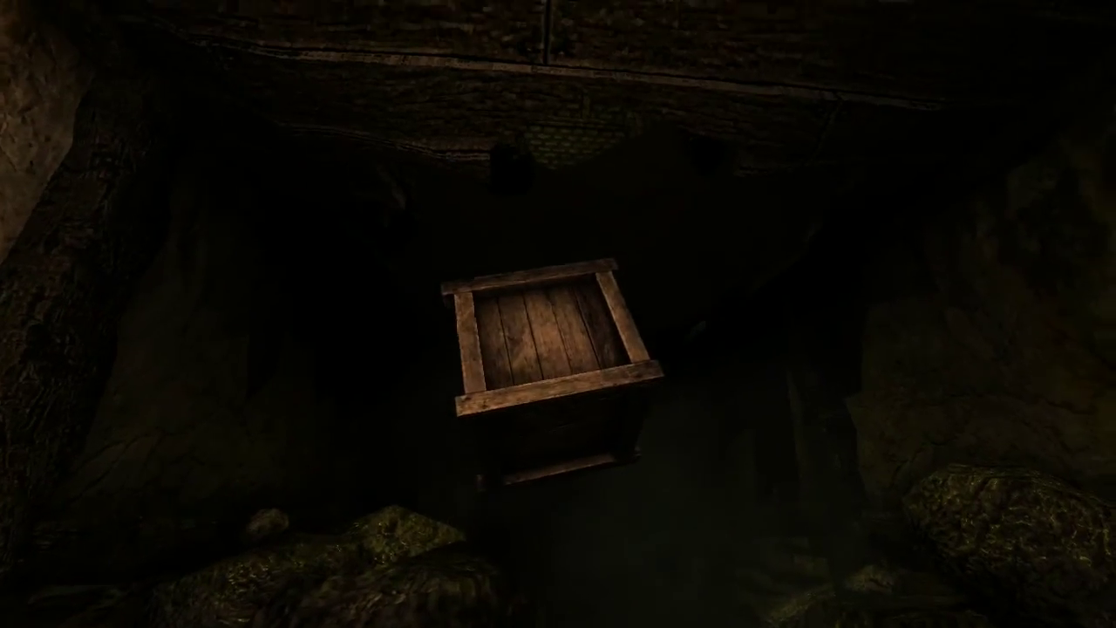